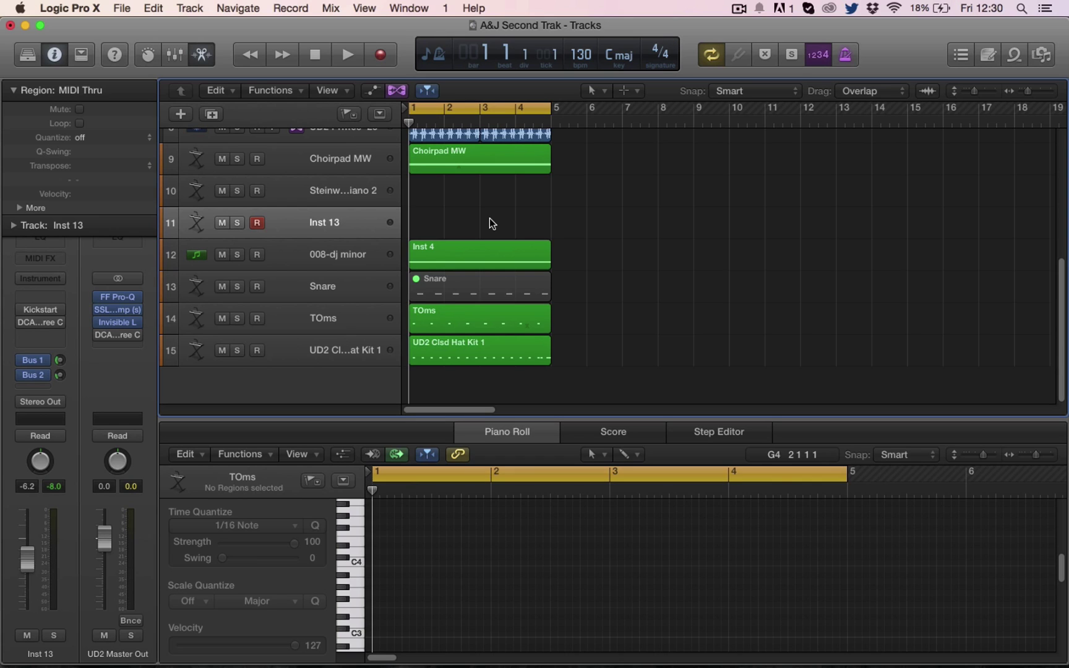
- Mute the MIDI region on the PL Downed track, audition the arrangement, and select Inst 13
key(space)
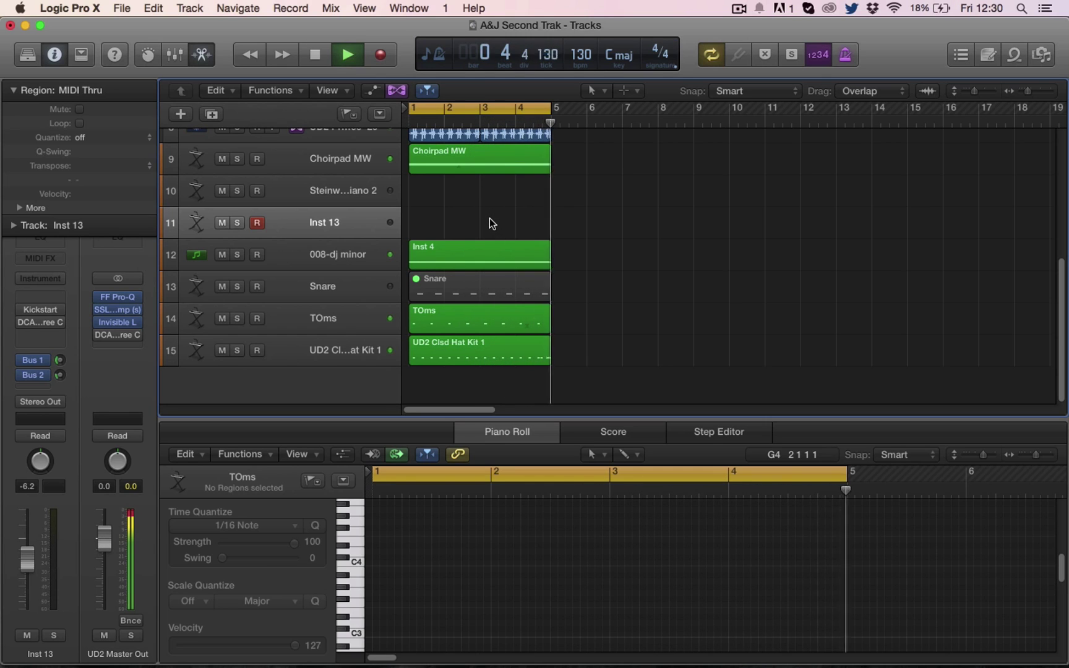
key(space)
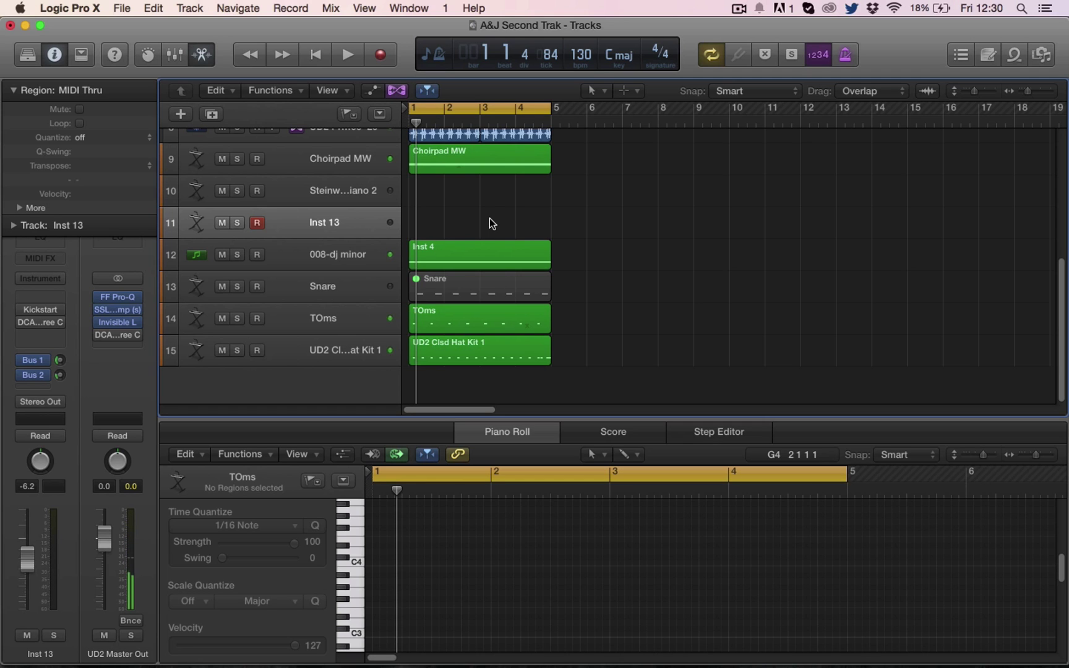
scroll(490, 220, up, 5)
click(497, 201)
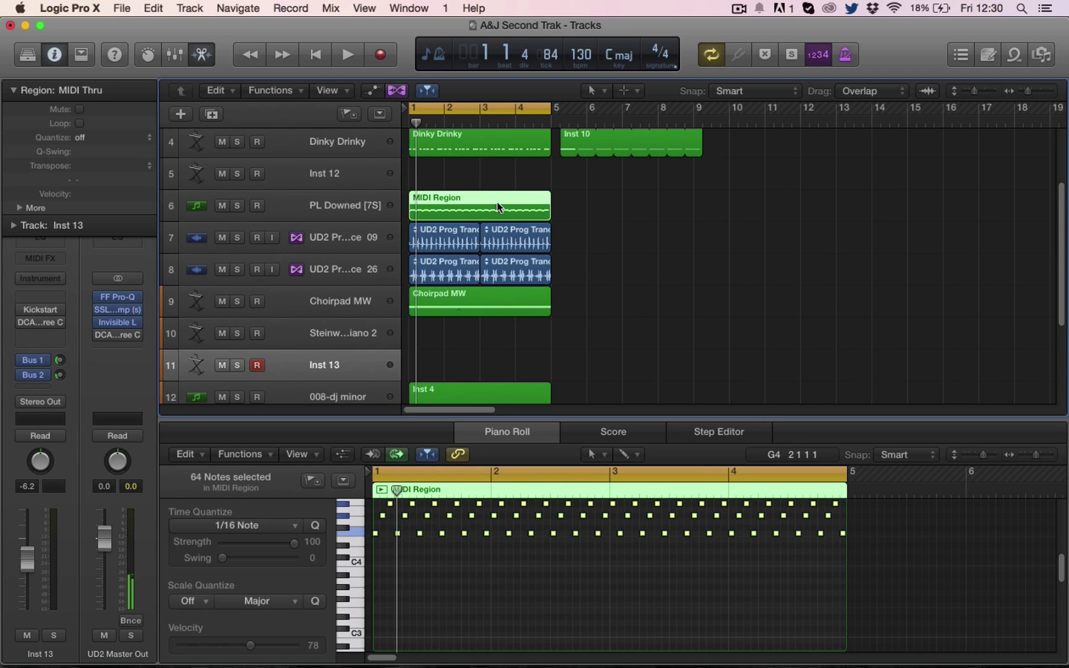
key(ctrl+m)
scroll(565, 337, down, 5)
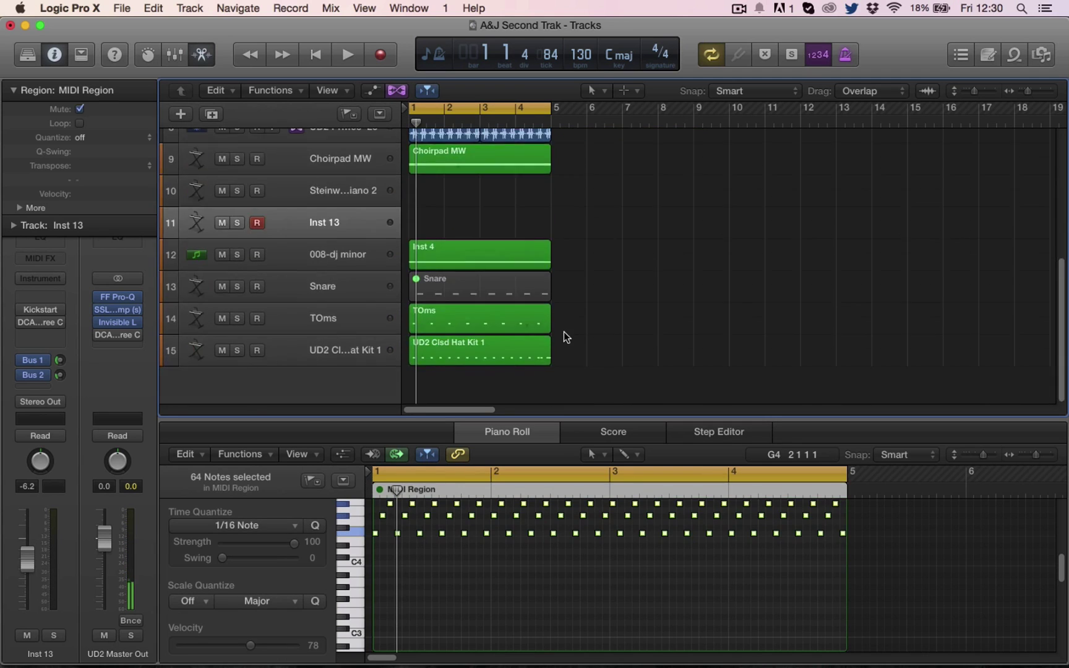
key(space)
key(space)
click(365, 218)
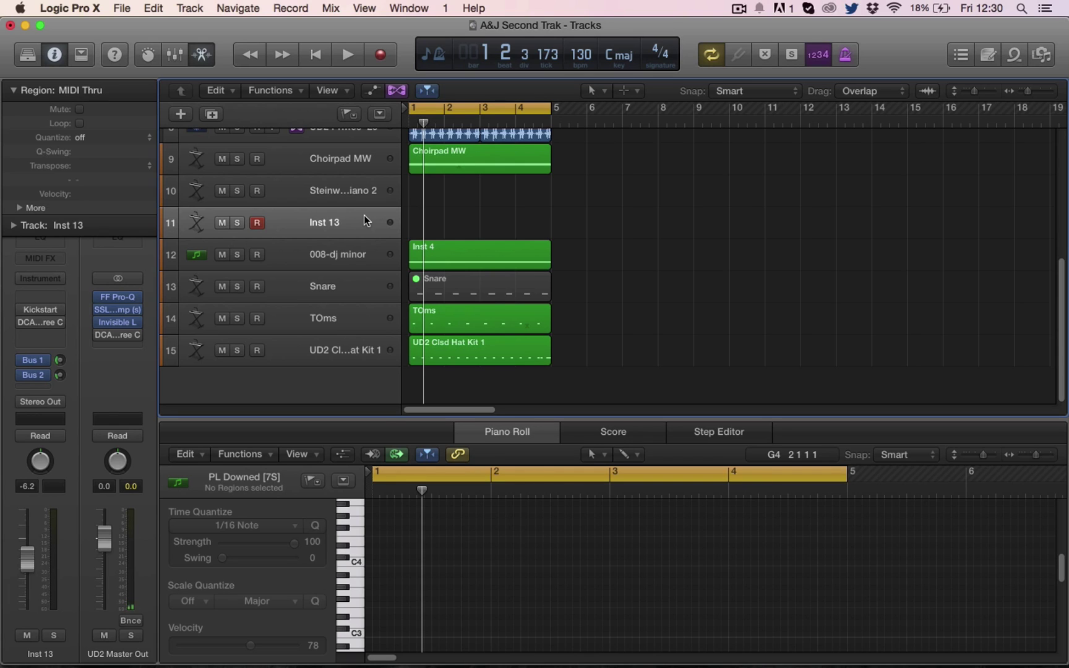
- Load the Sonic Academy A.N.A synth in stereo on Inst 13
click(61, 278)
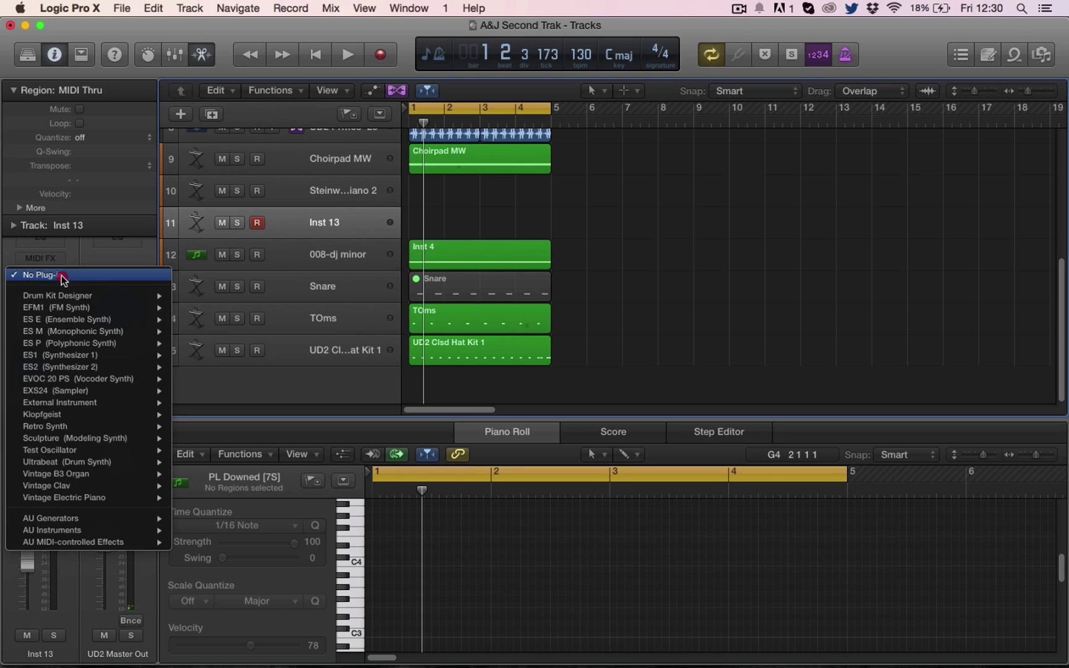
mouse_move(75, 532)
mouse_move(272, 605)
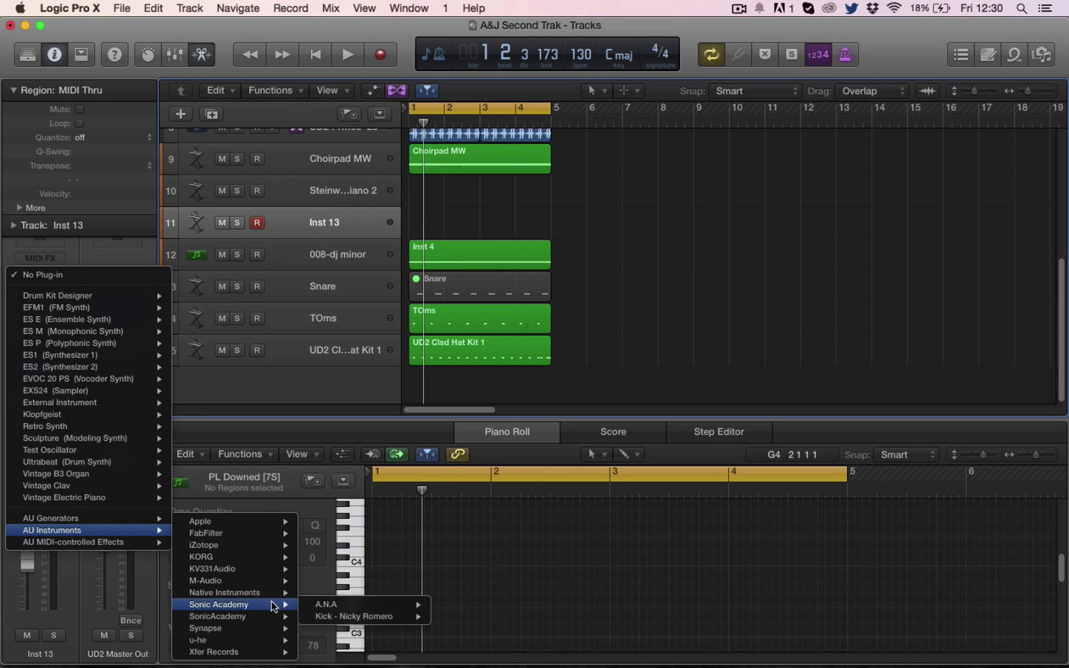
mouse_move(411, 610)
click(465, 604)
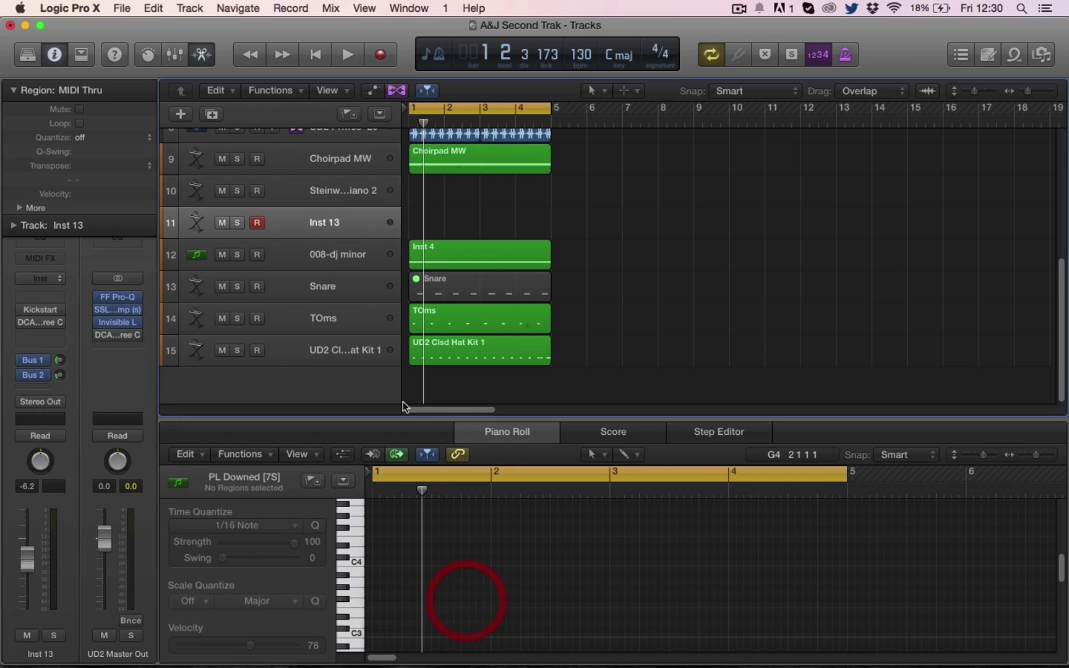
- Pick the Vol3 bank's Leads preset Astro Saw and shorten the amp release to 78ms
click(232, 153)
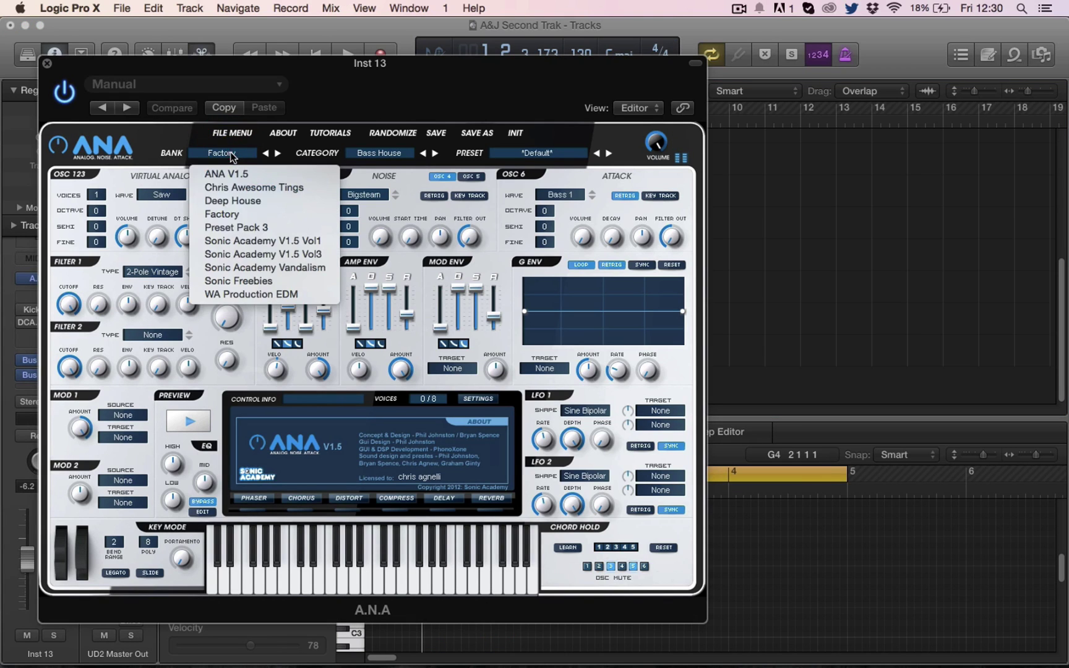
click(256, 254)
click(376, 153)
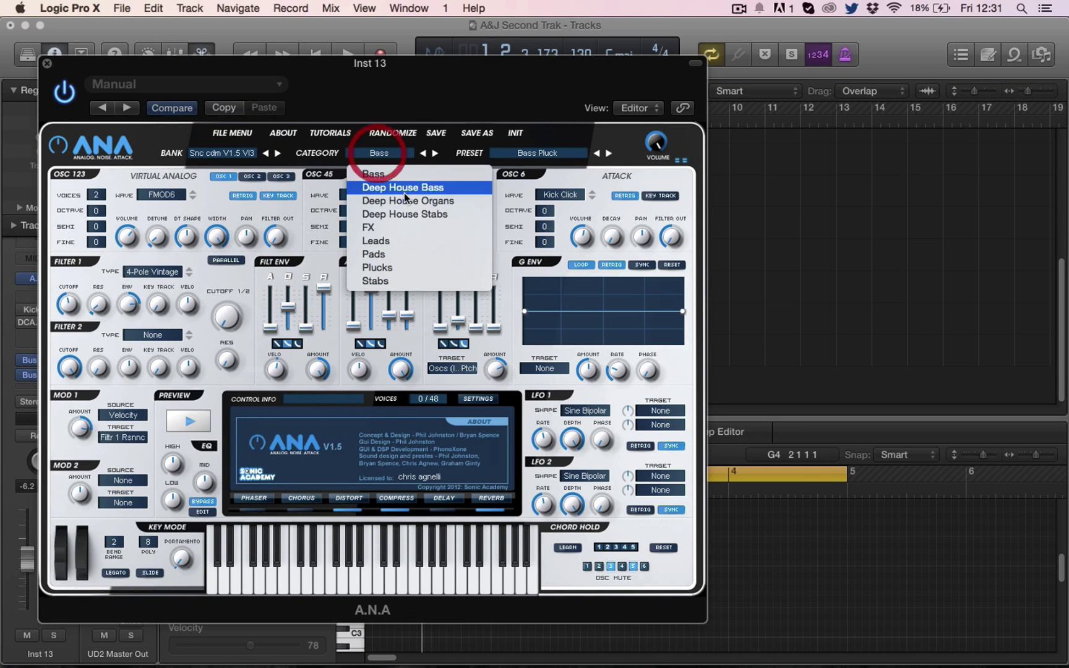
click(415, 242)
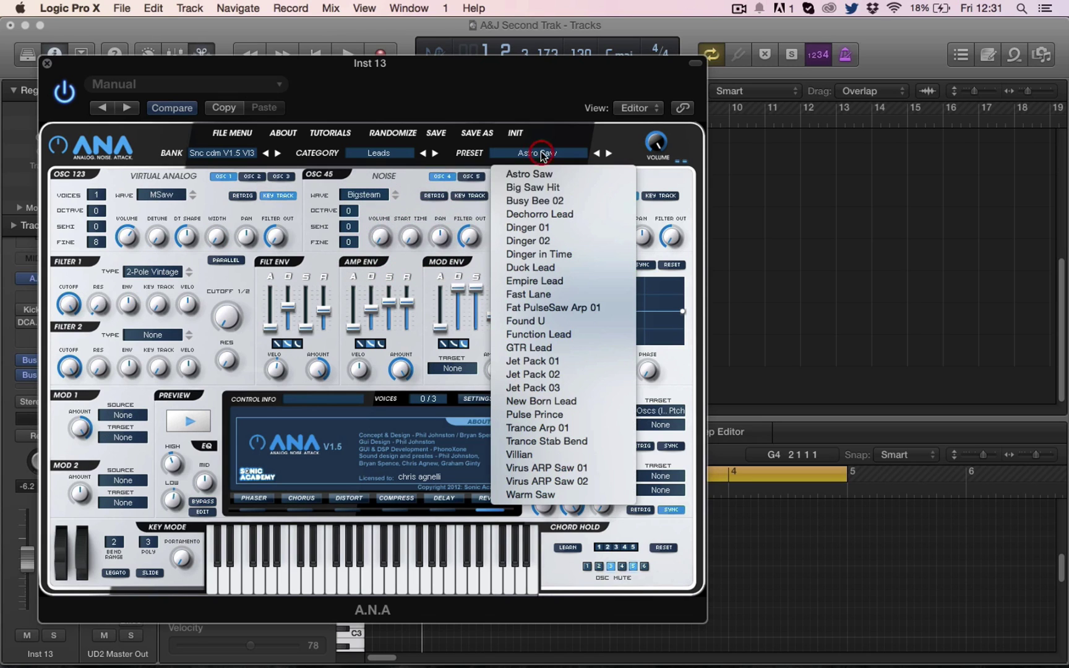
click(481, 220)
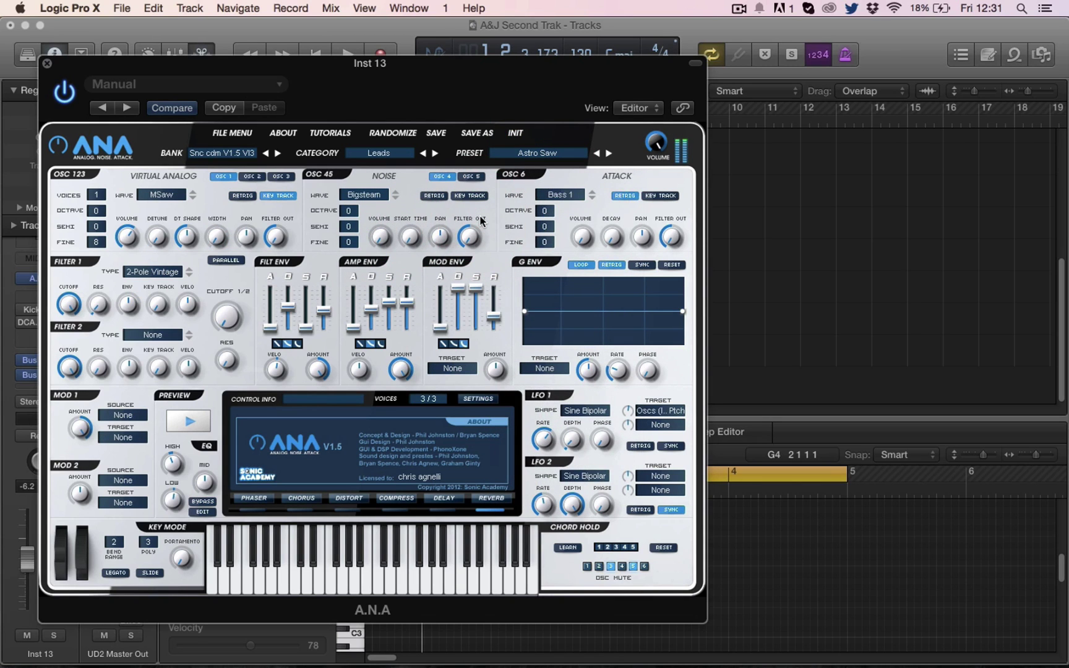
drag(403, 307, 404, 307)
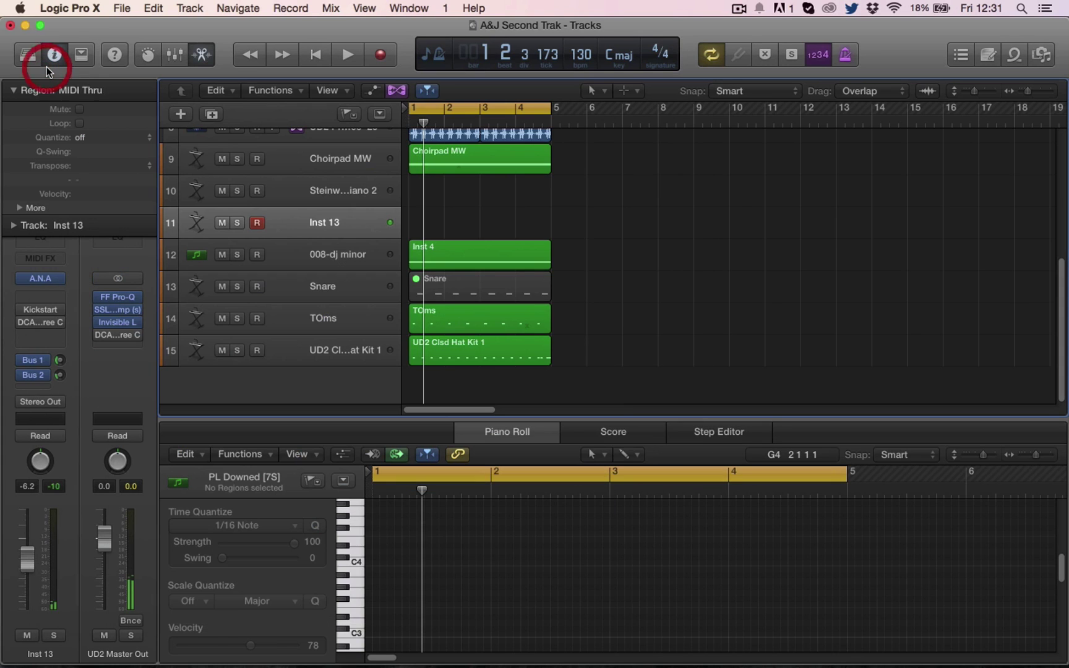
- Close the A.N.A window and play the loop once to hear the Astro Saw lead
click(48, 65)
key(space)
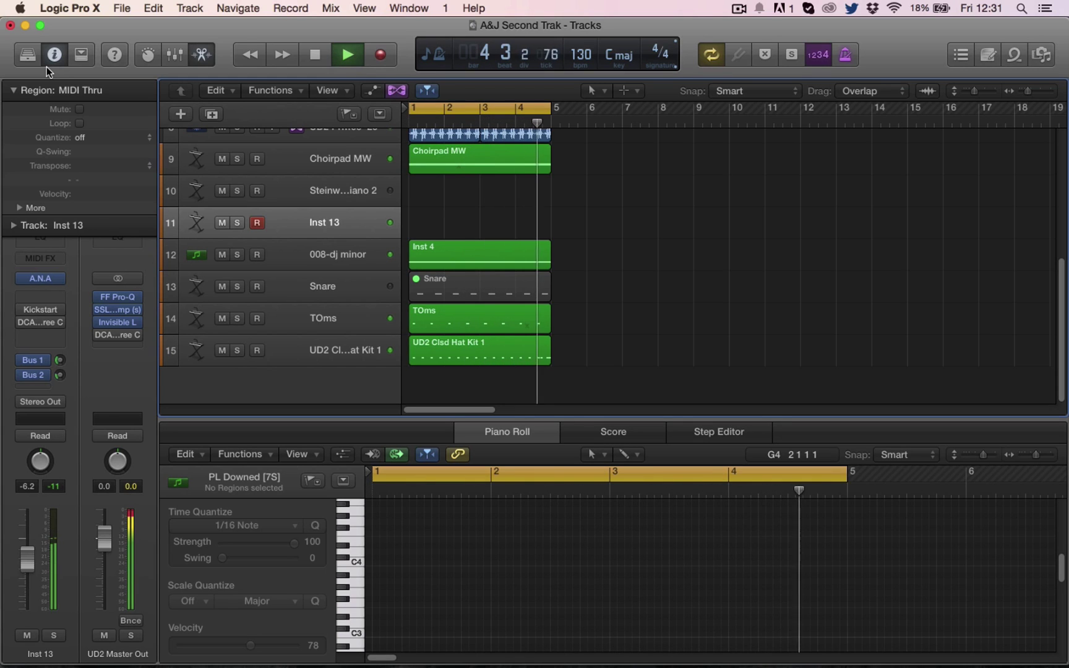
key(space)
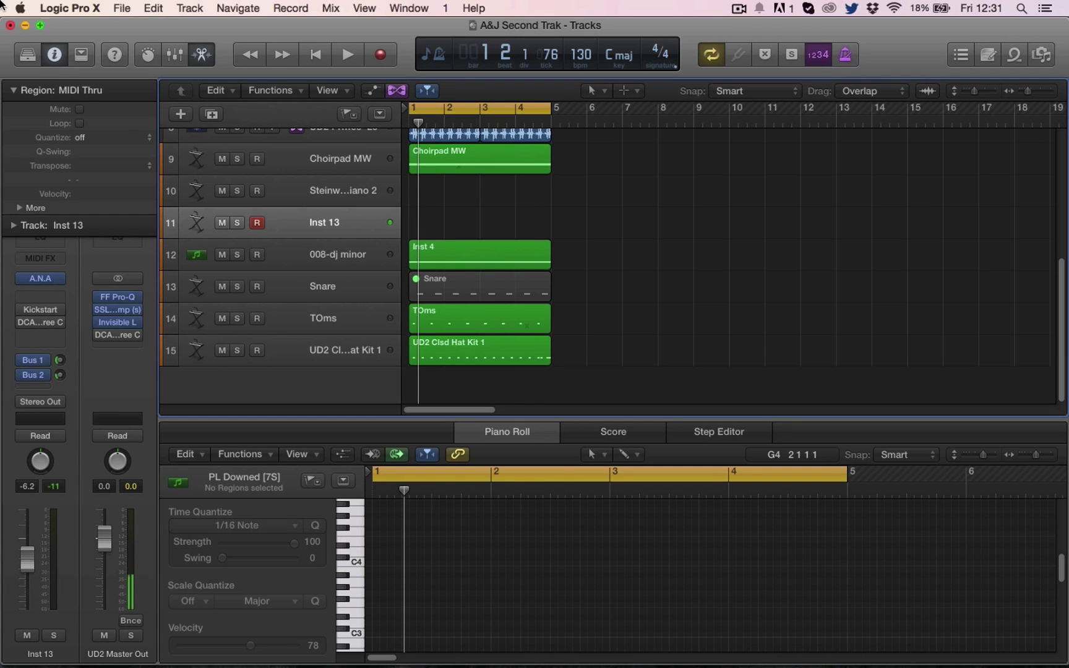
- Add the Transposer MIDI effect to Inst 13, keeping transpose at 0 semi
click(59, 258)
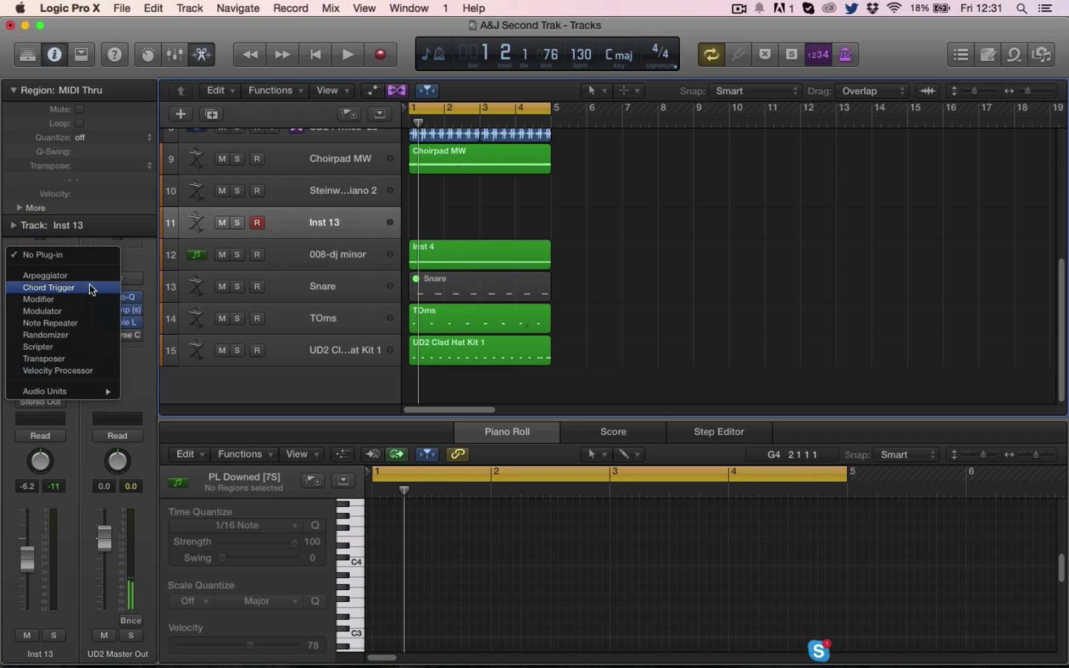
click(141, 262)
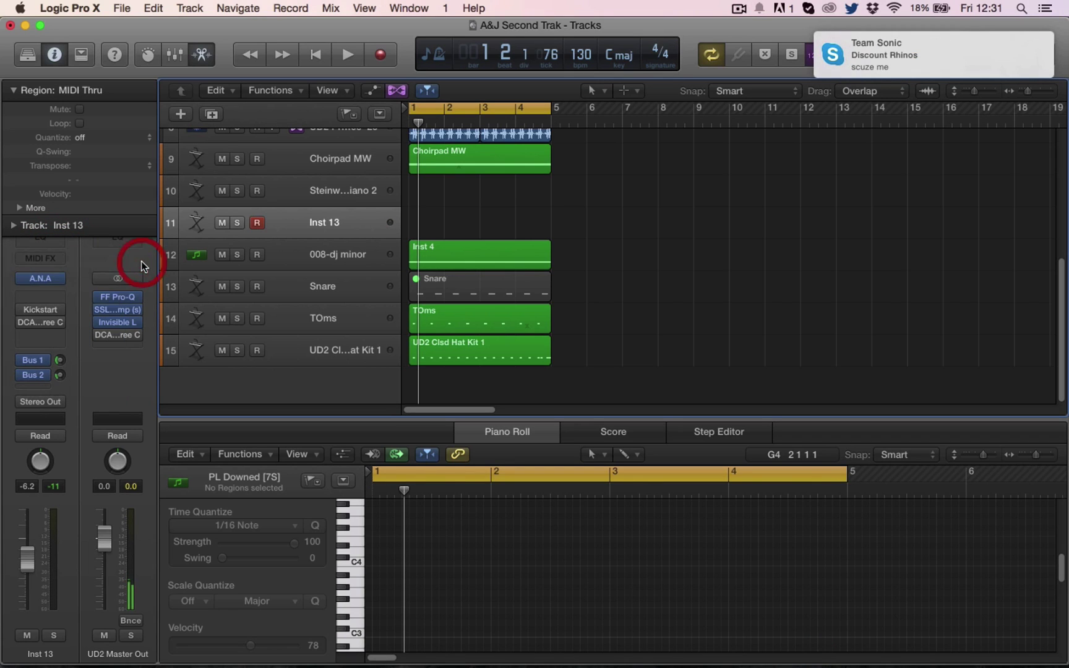
click(59, 258)
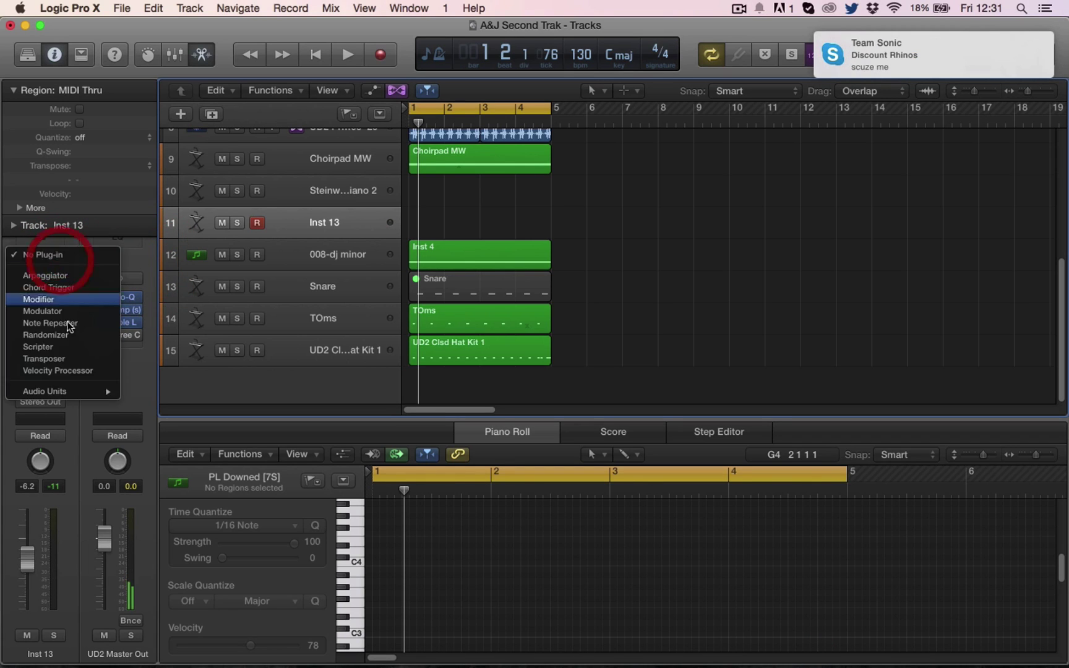
click(74, 357)
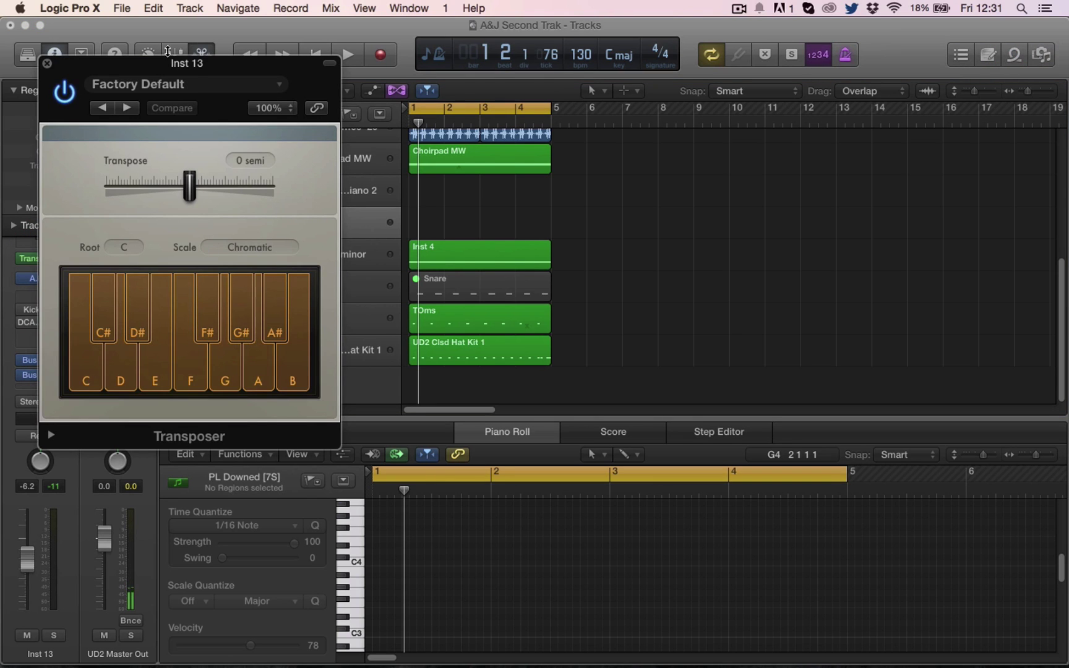
drag(195, 67, 690, 43)
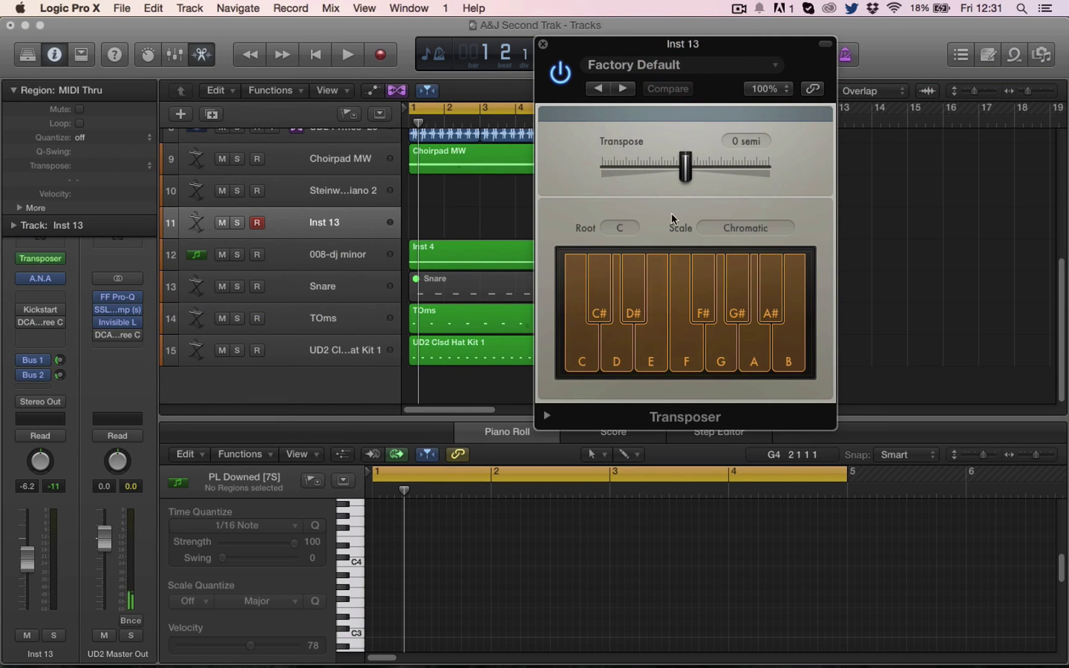
mouse_move(687, 173)
mouse_down()
mouse_move(716, 177)
mouse_move(689, 187)
mouse_up()
alt+click(687, 174)
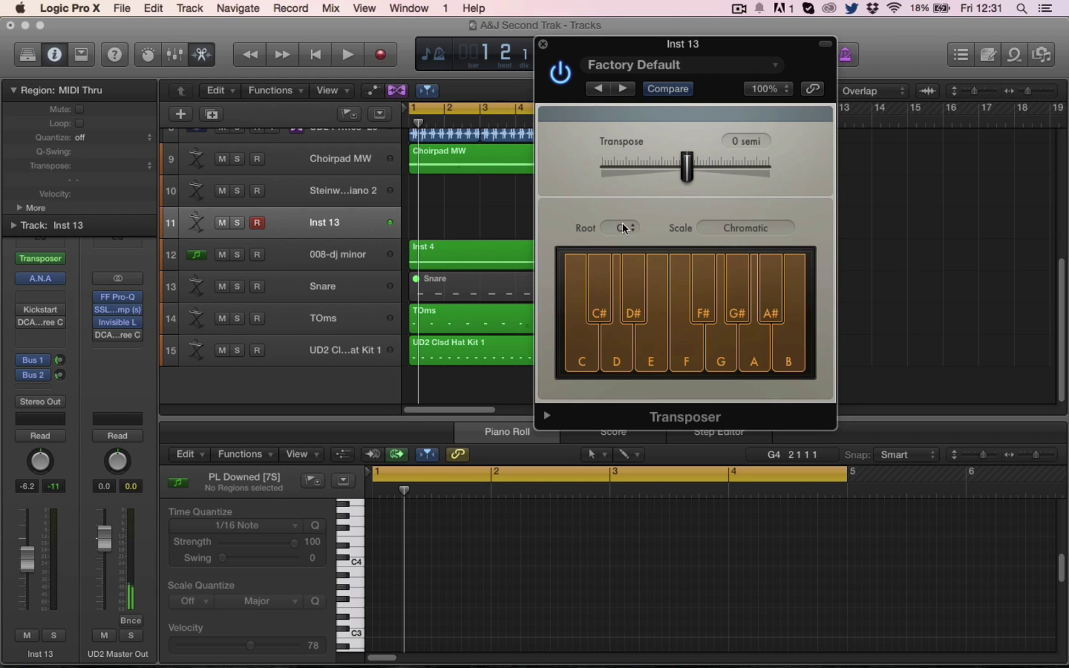
- Set the Transposer root to F and the scale to Natural Minor
click(641, 227)
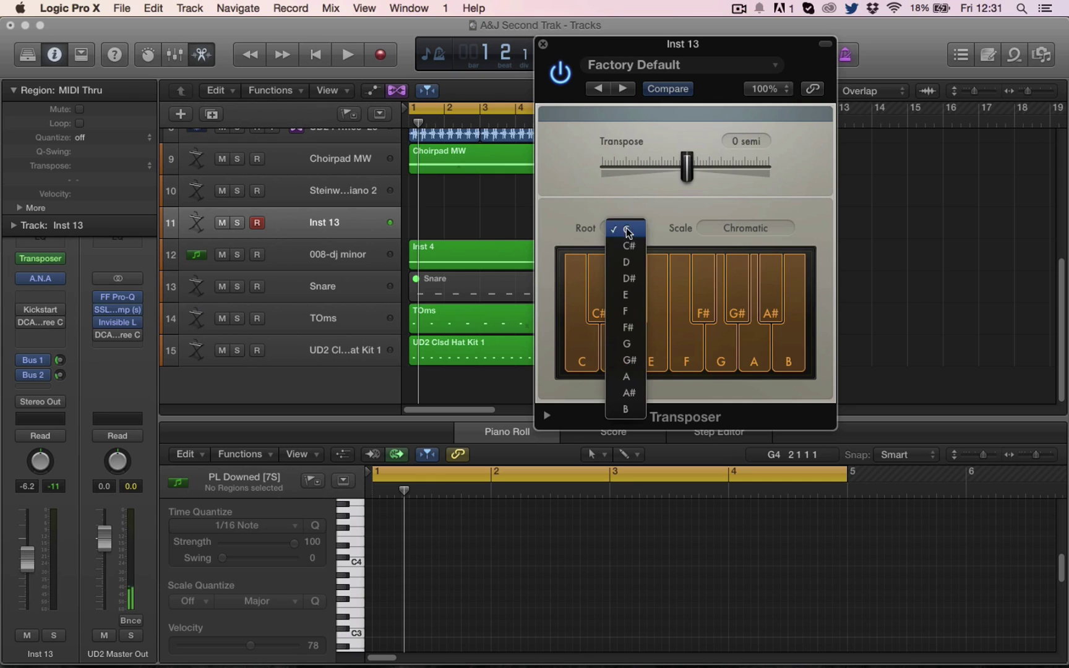
click(641, 317)
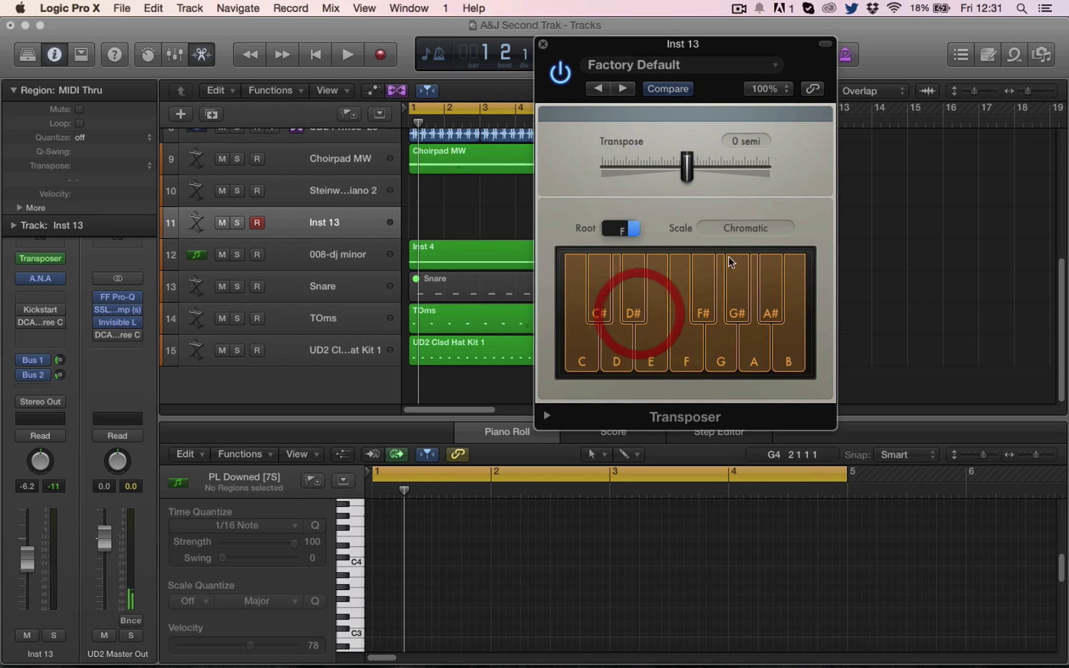
click(774, 228)
click(770, 254)
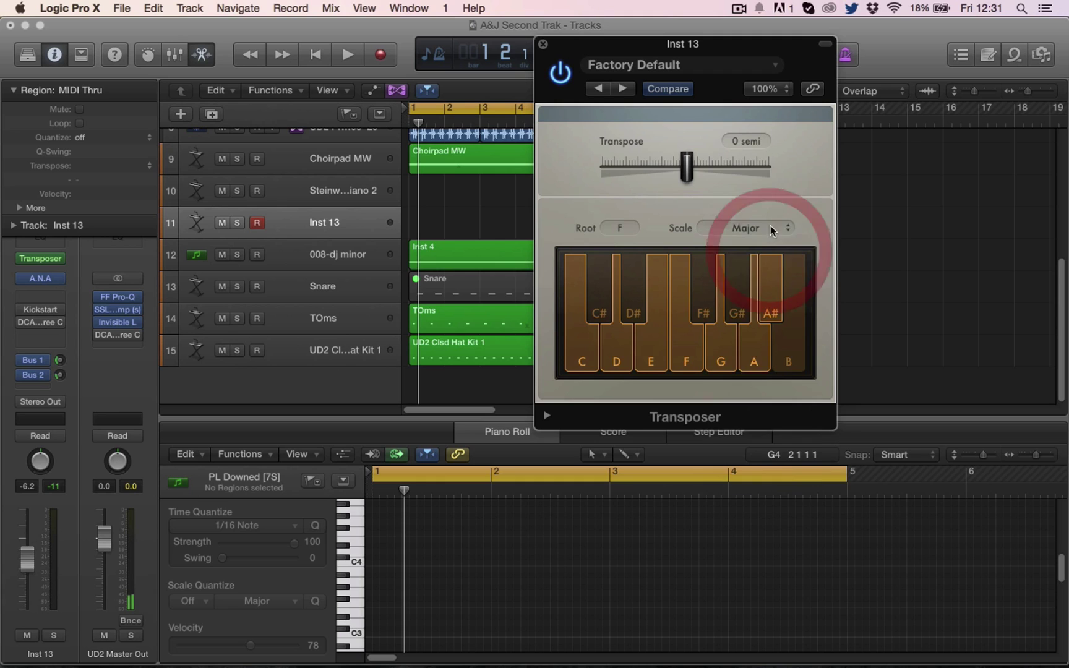
click(771, 228)
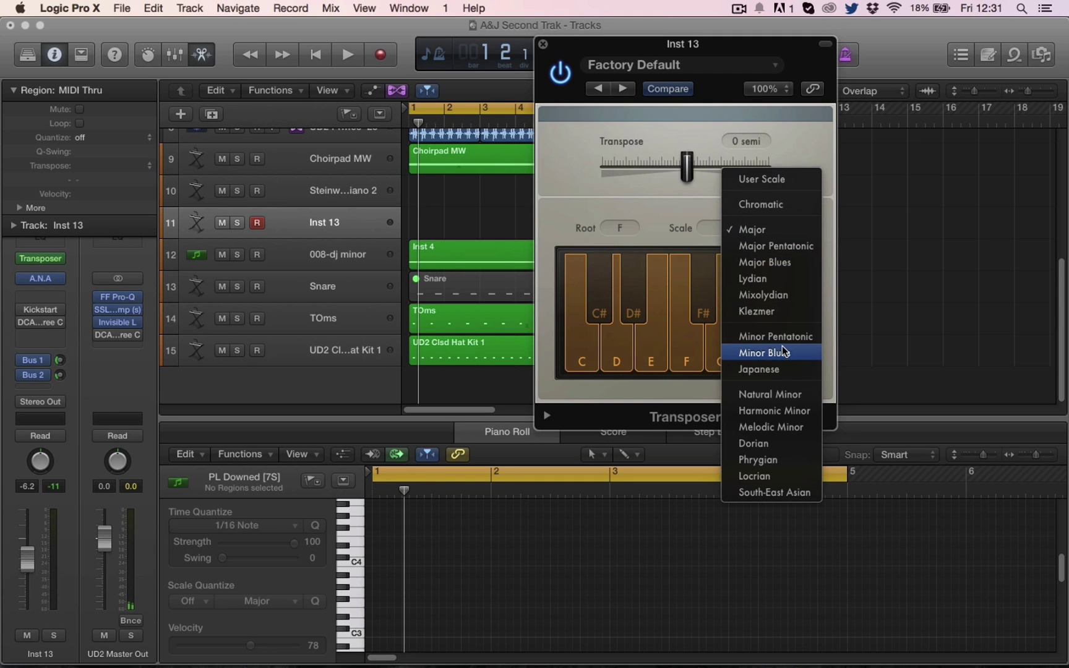
click(788, 397)
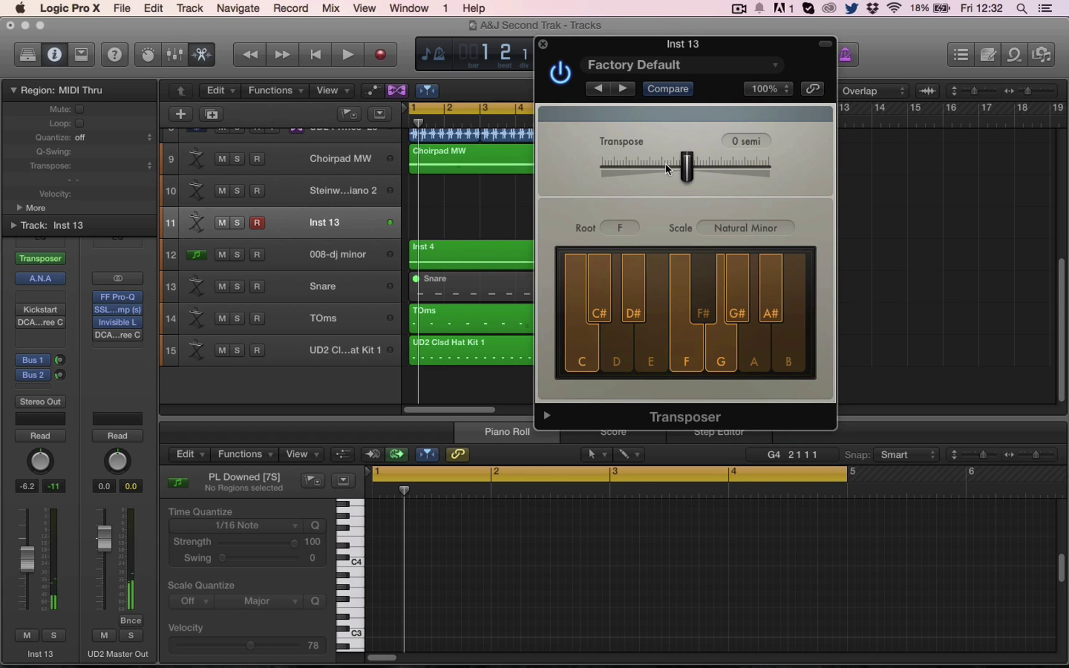
drag(698, 49, 619, 58)
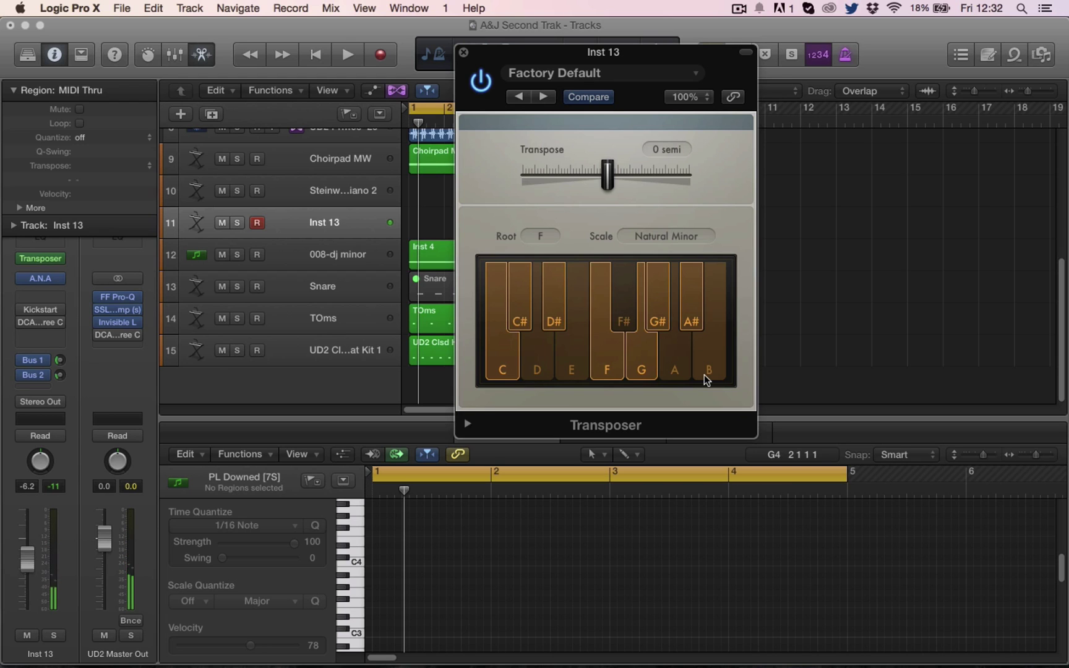
drag(526, 54, 671, 29)
- Play the 4-bar loop to hear Inst 13 through the F Natural Minor Transposer
click(309, 225)
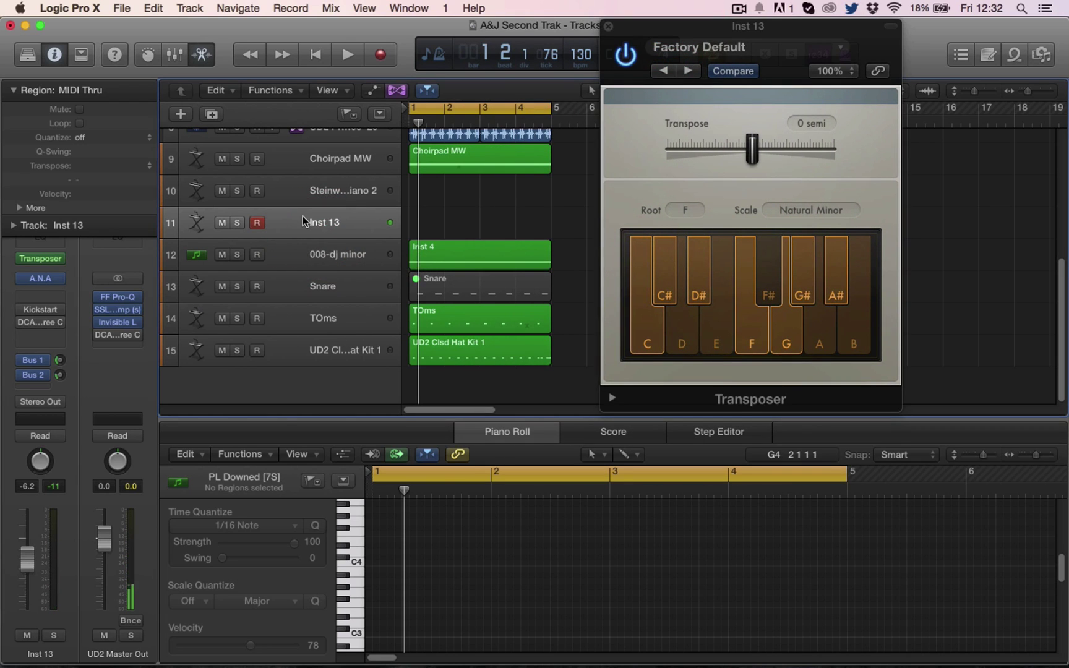
key(space)
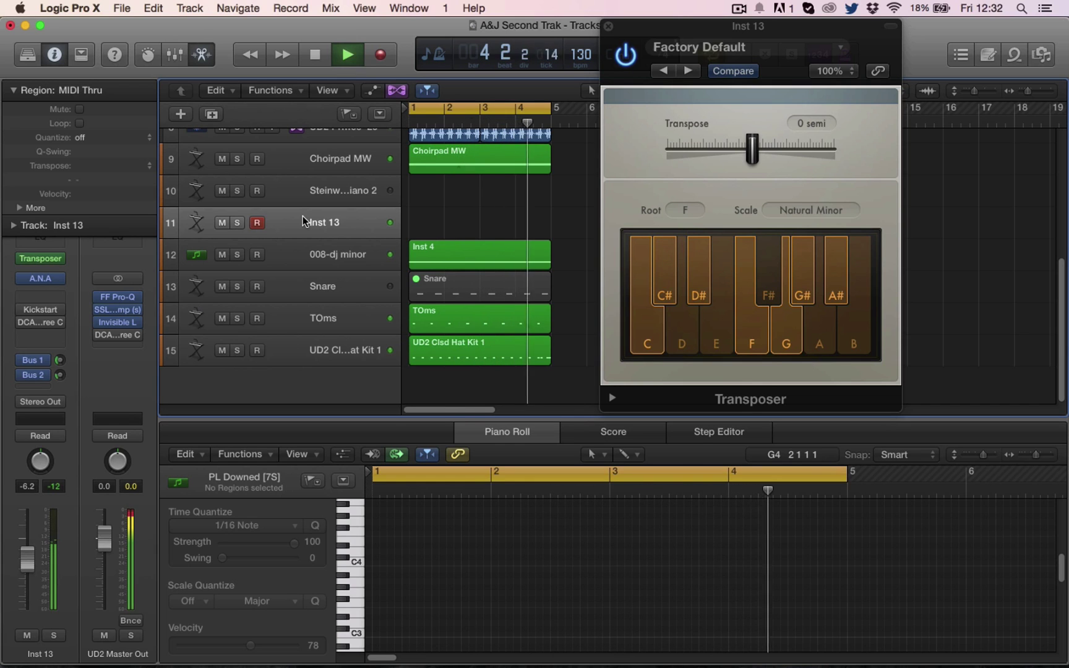
key(space)
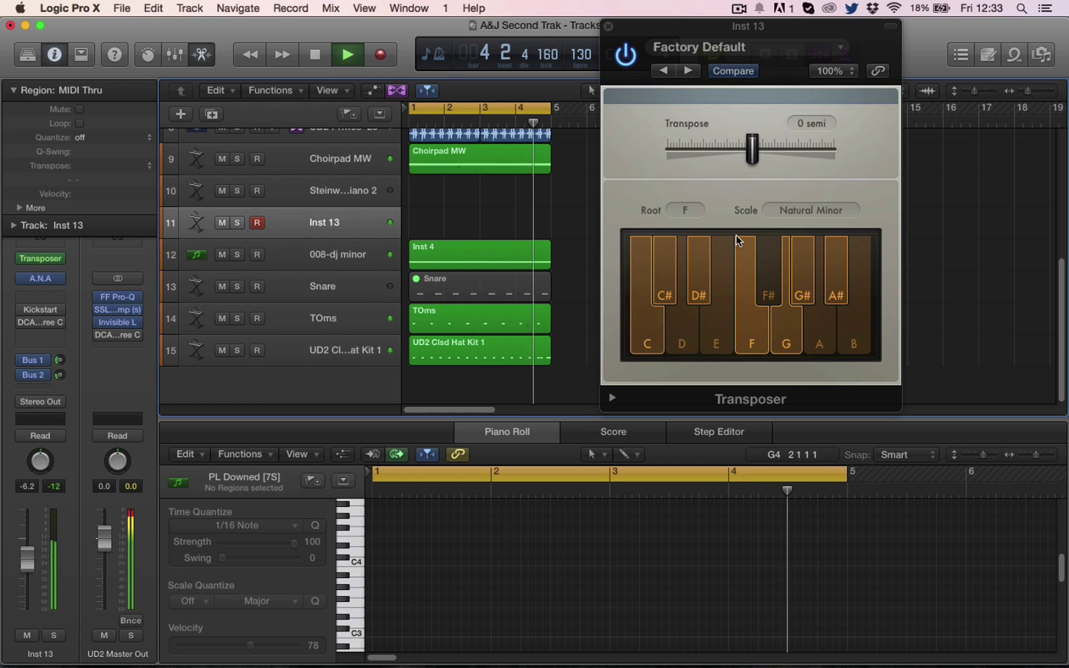
key(space)
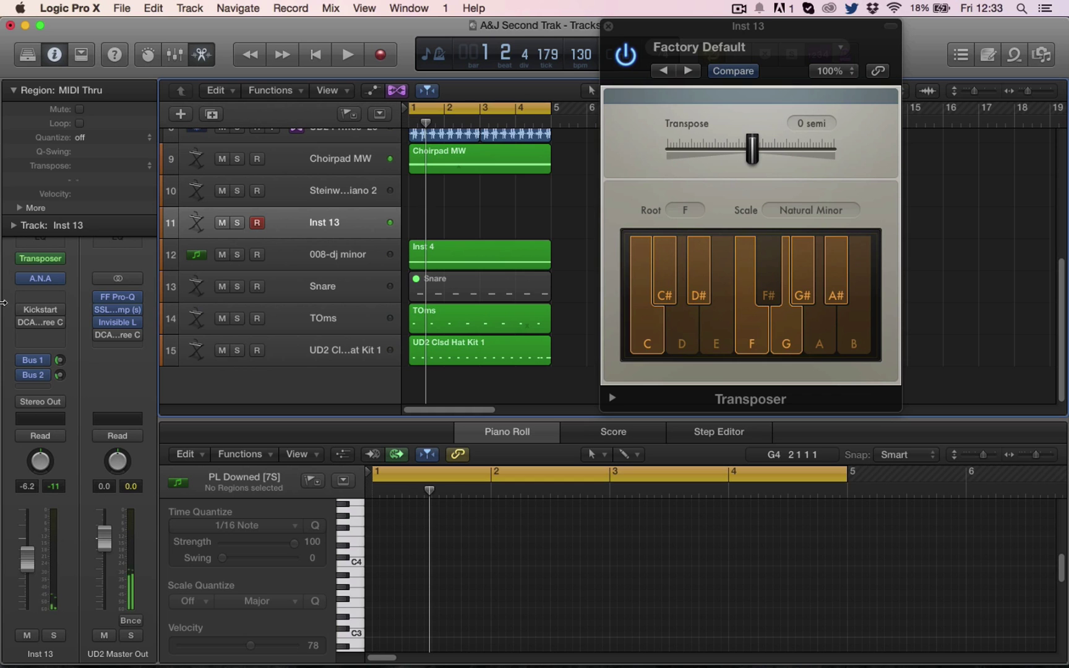
- Add an Arpeggiator after the Transposer on Inst 13 and start playback
click(55, 270)
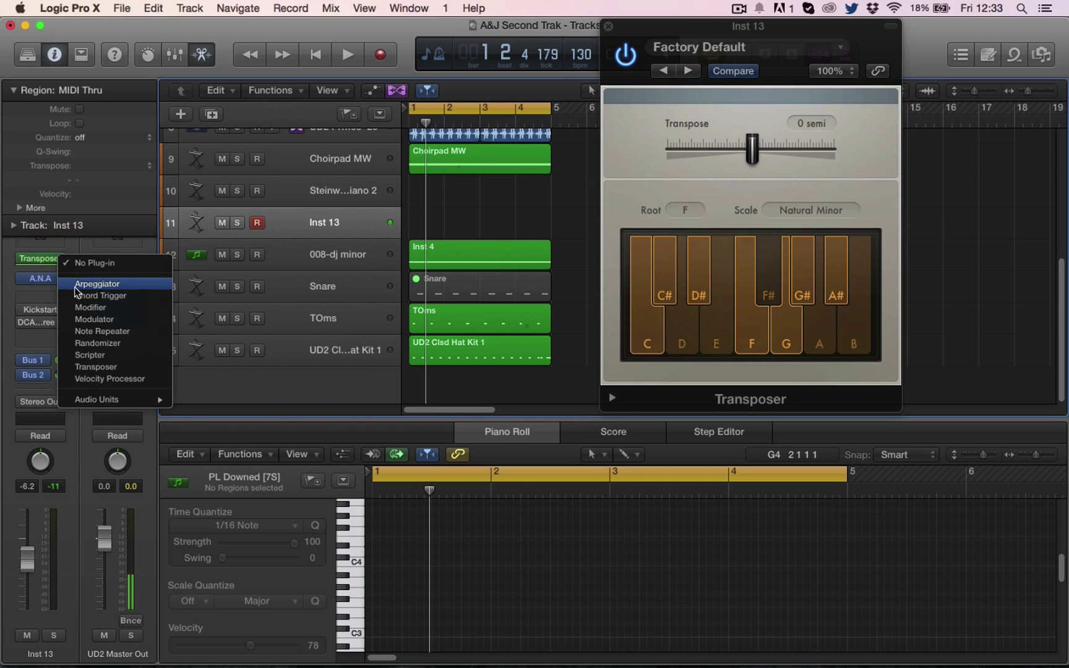
click(72, 288)
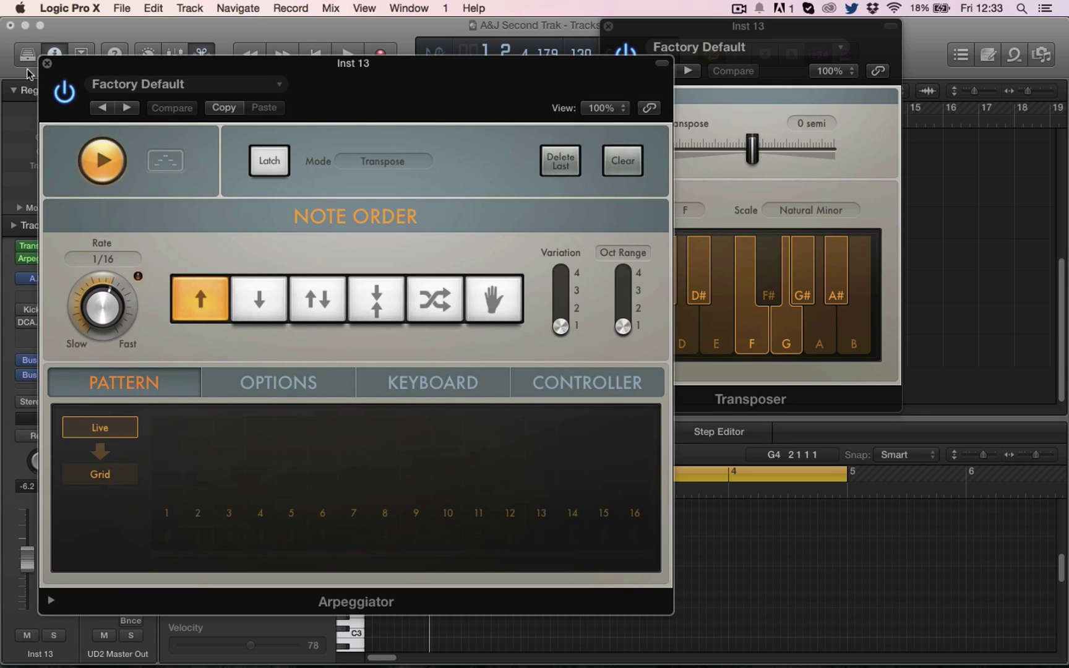
drag(77, 67, 531, 100)
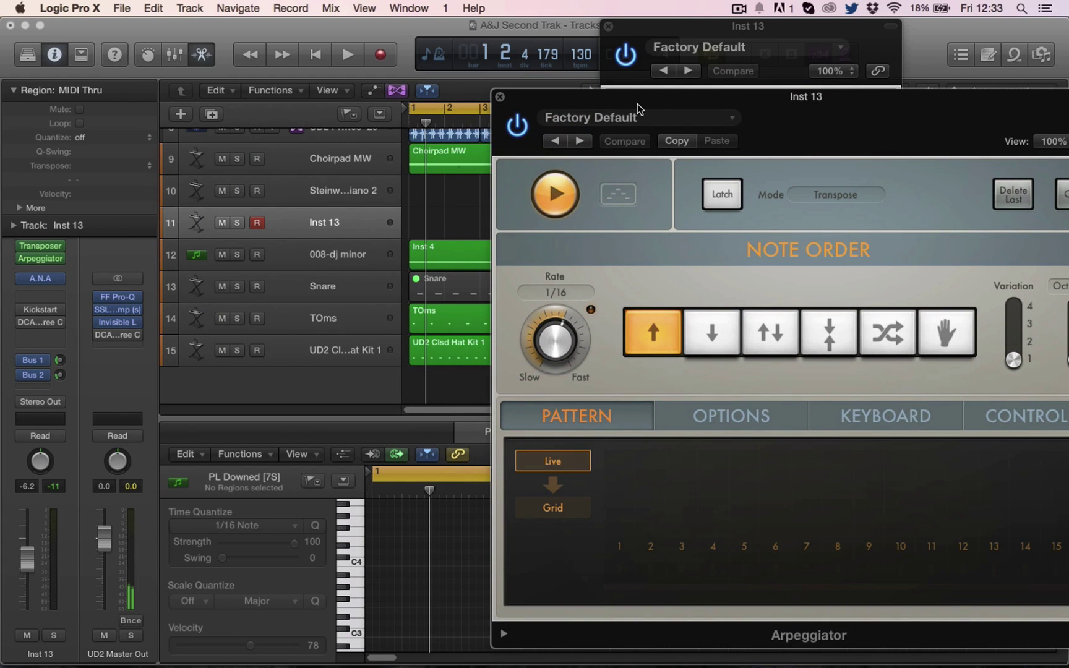
key(space)
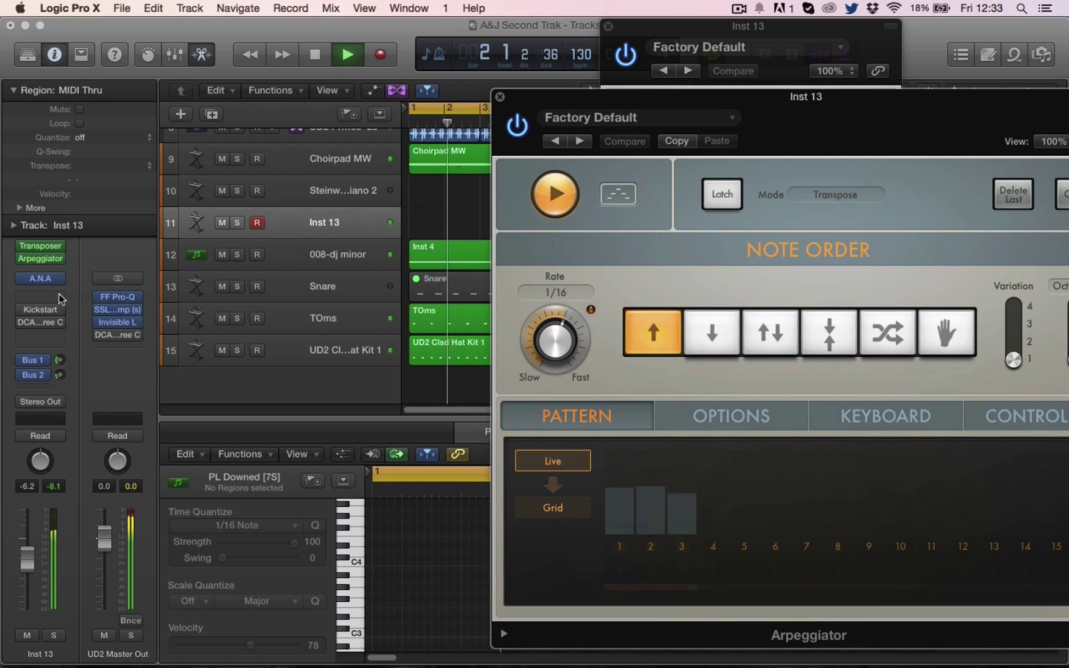
- Adjust the A.N.A filter cutoff while the arpeggio plays, then stop playback
click(40, 278)
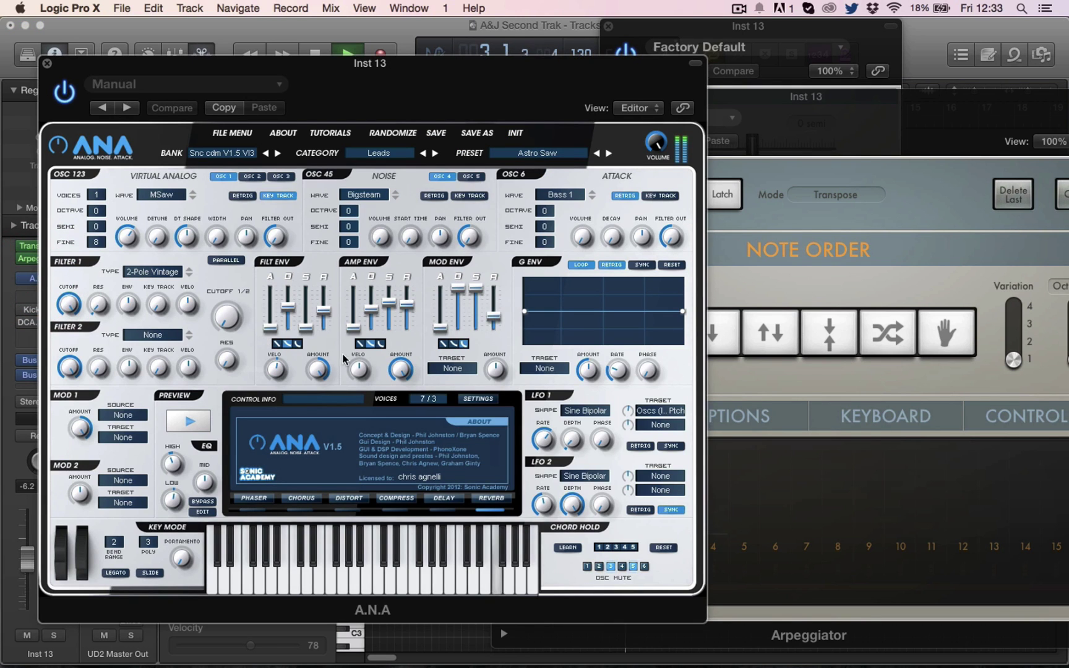
drag(68, 305, 66, 364)
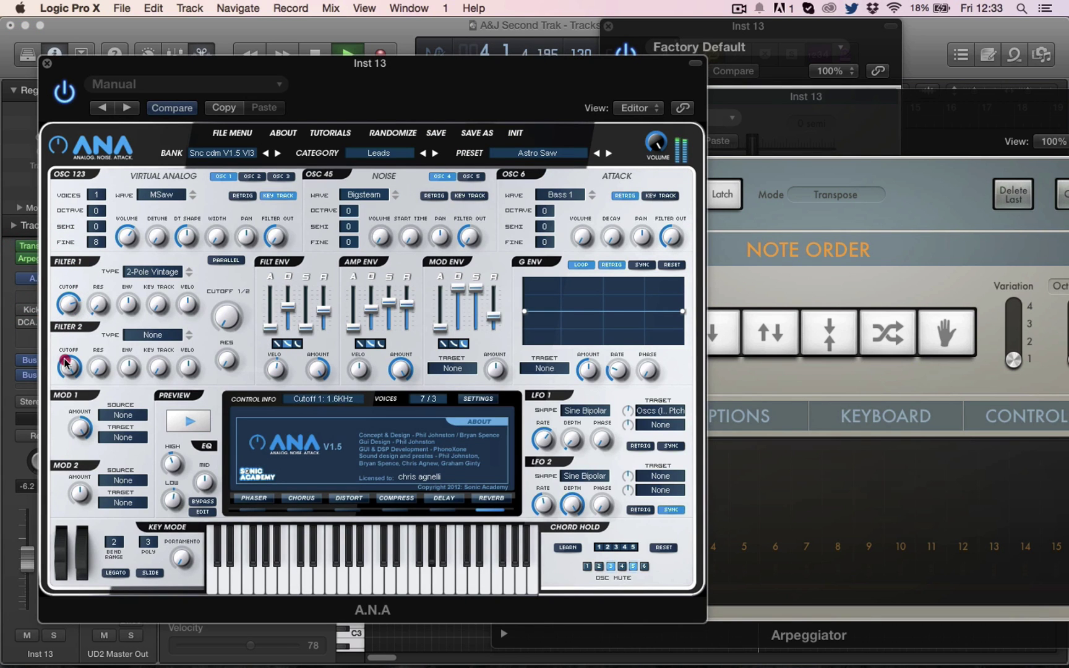
click(66, 364)
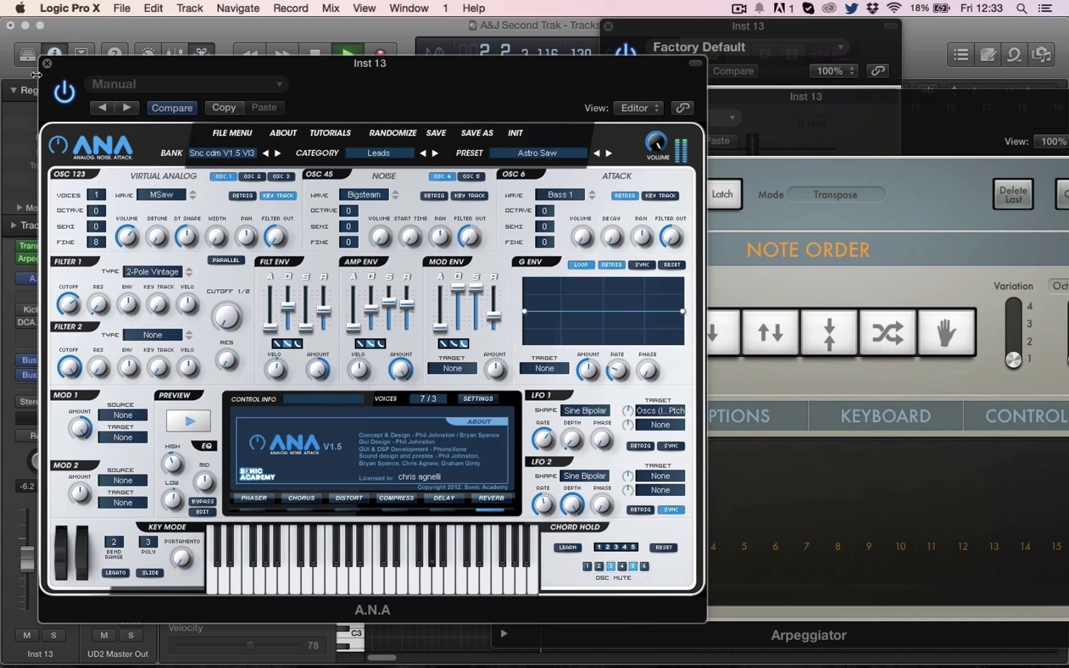
click(48, 63)
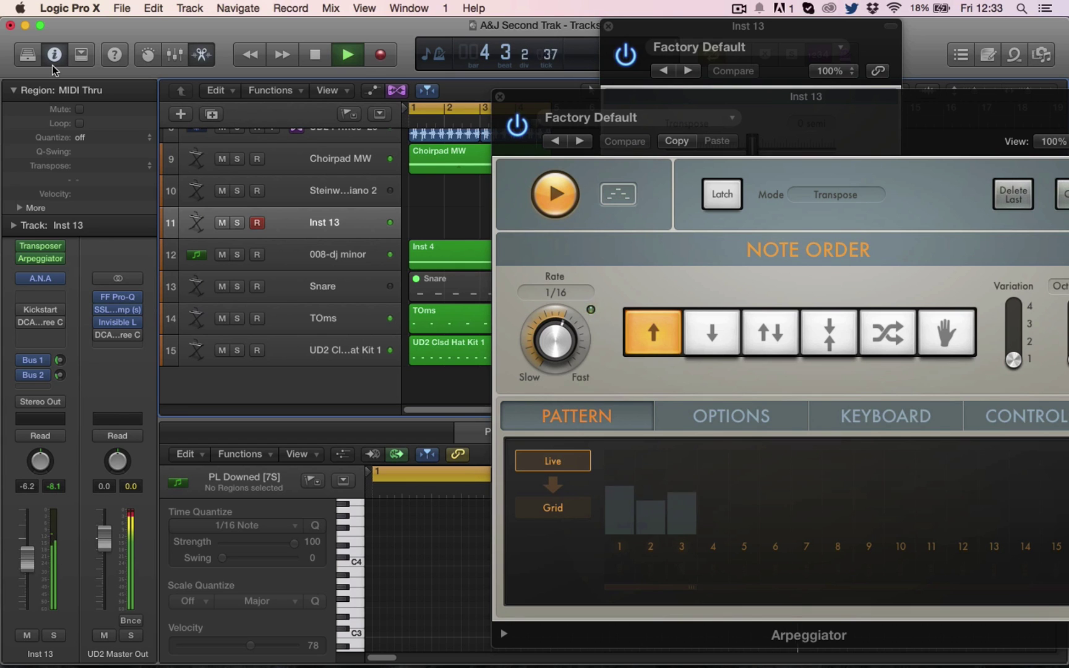
key(space)
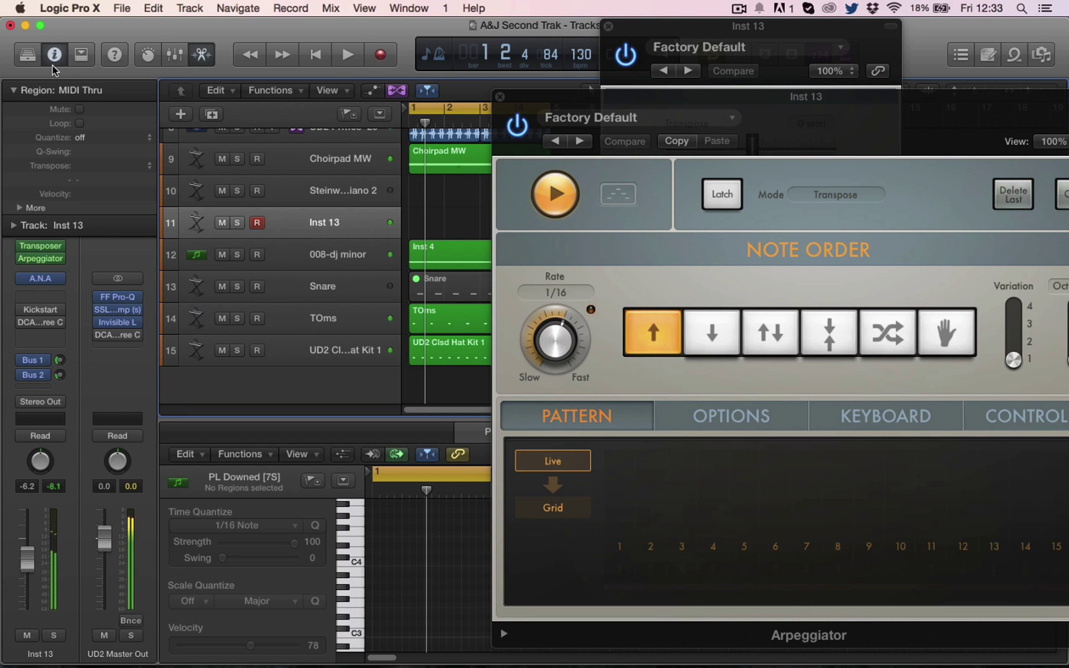
click(496, 96)
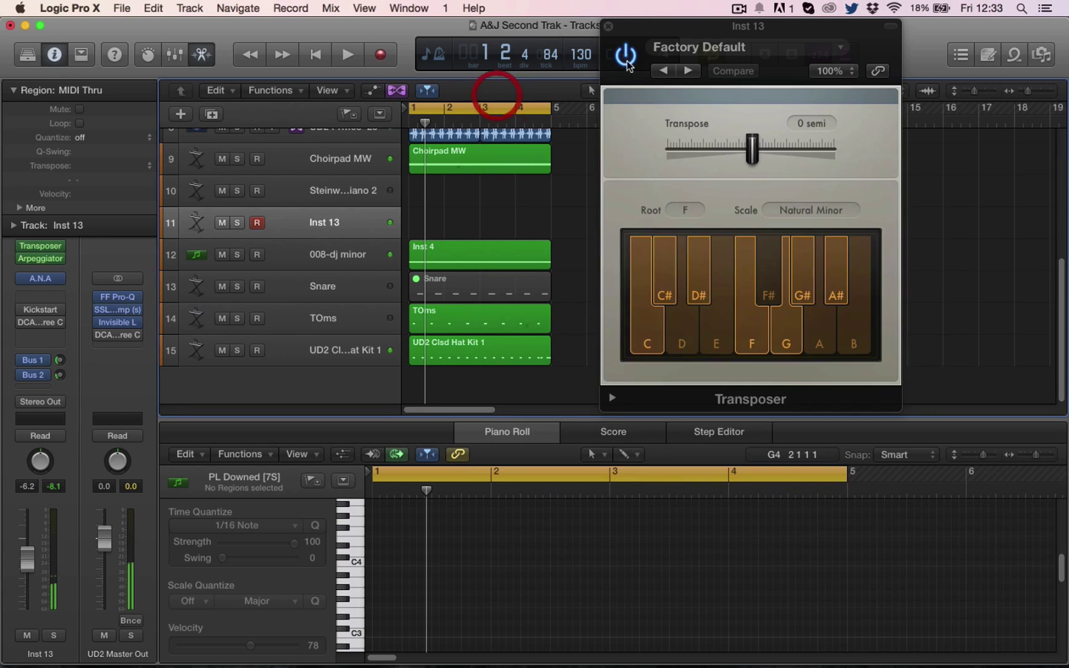
click(609, 26)
click(294, 242)
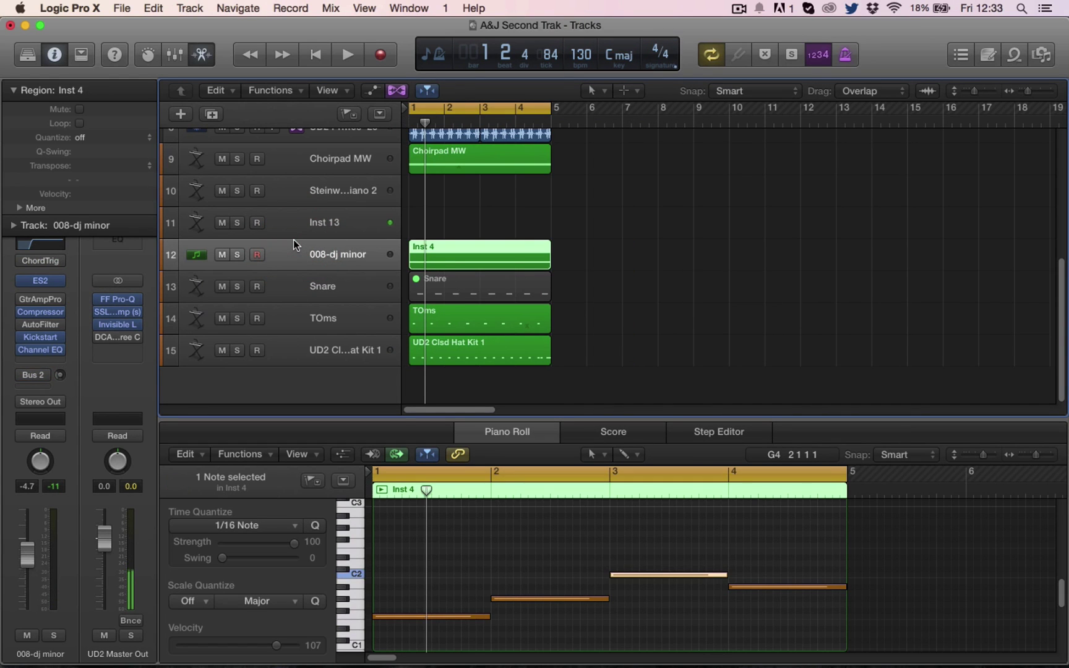
click(326, 210)
mouse_move(57, 278)
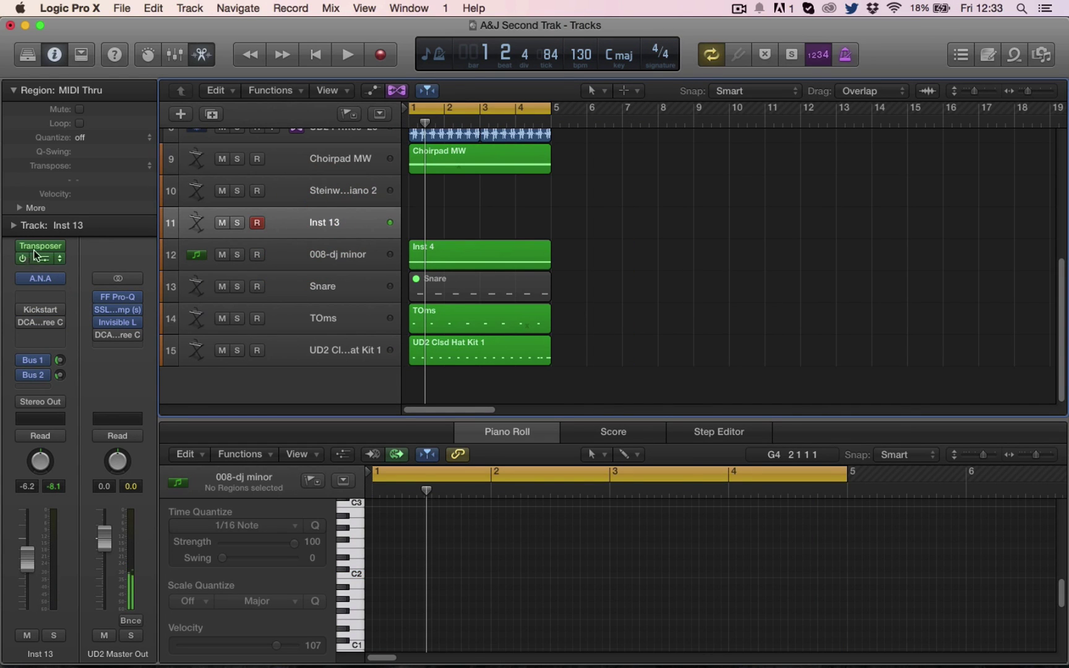
click(39, 247)
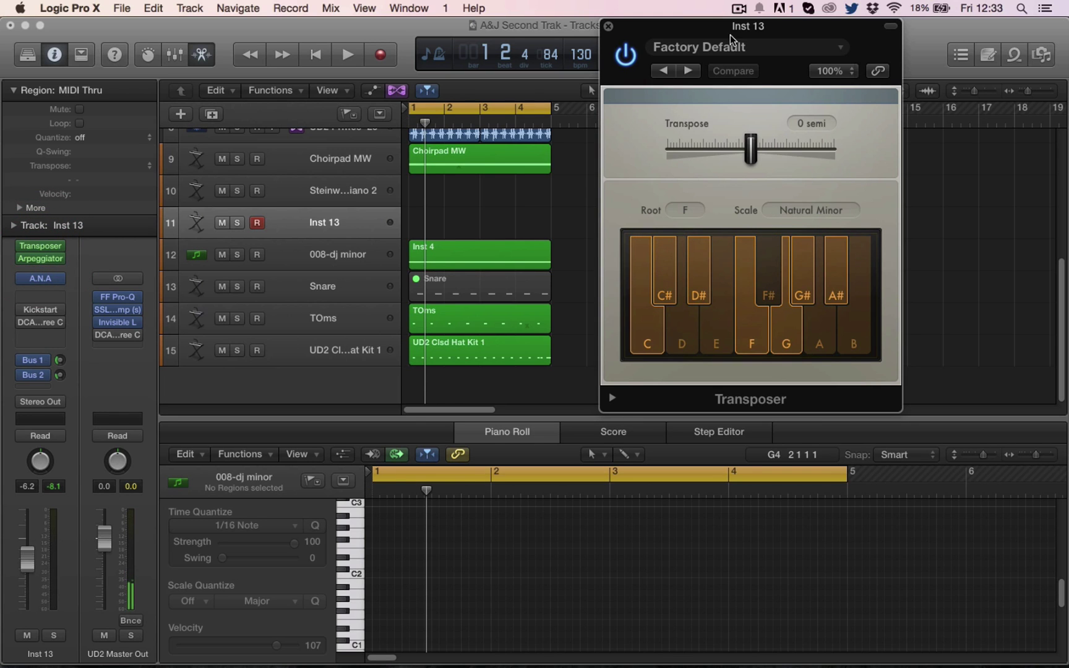
drag(763, 34, 675, 31)
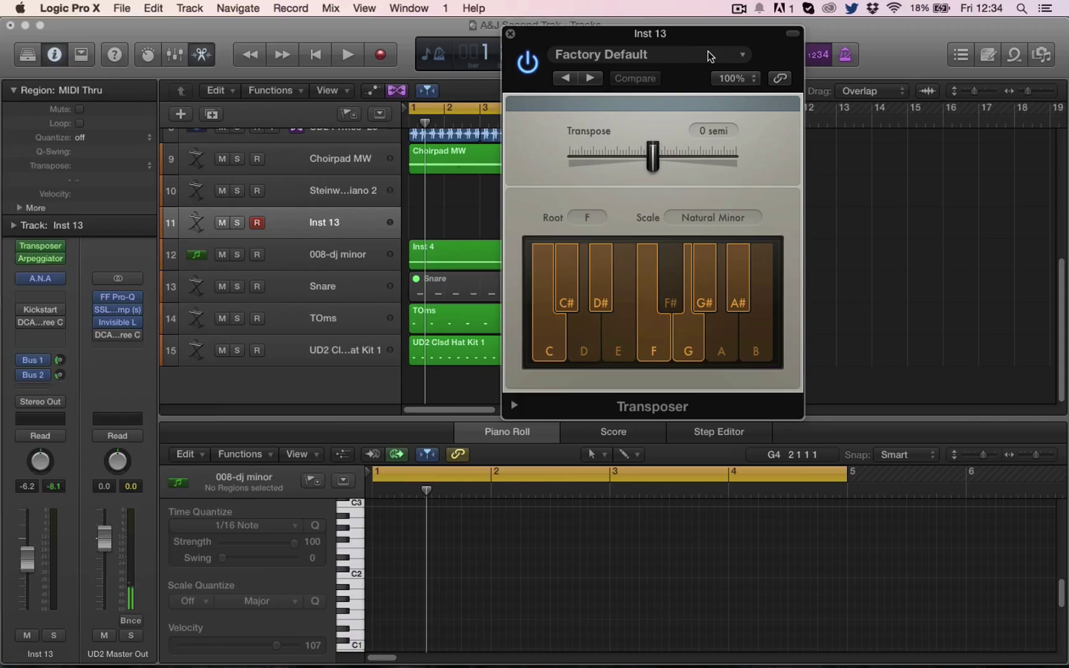